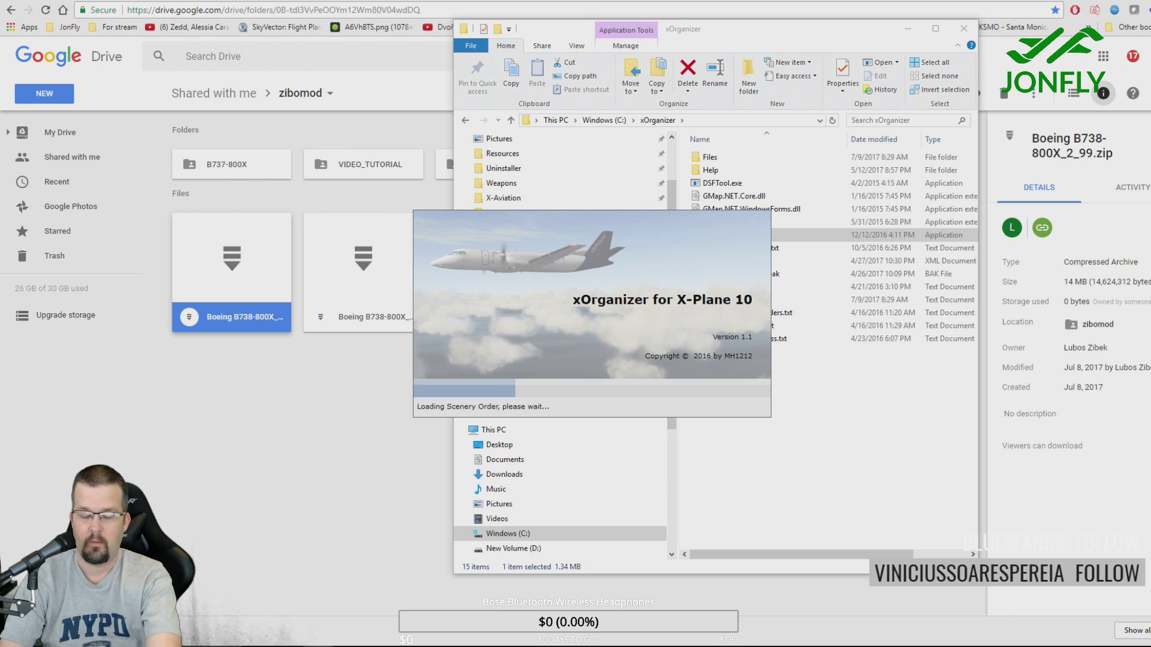
- Switch to the xOrganizer window and maximize it
{"action": "key", "text": "alt+Tab"}
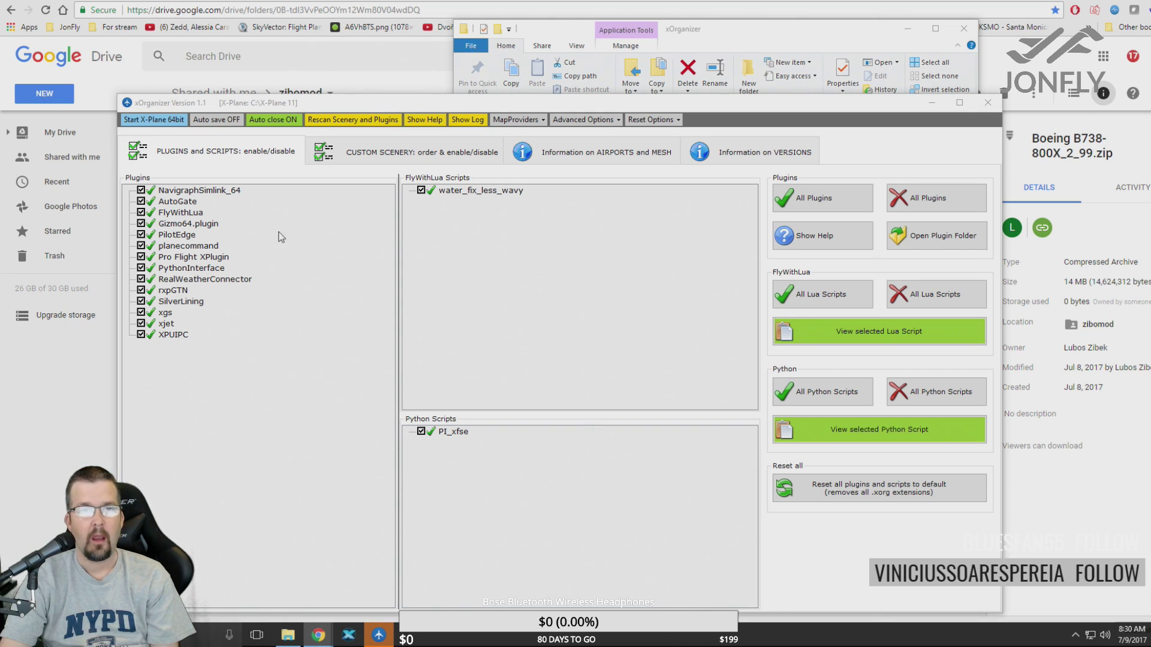
{"action": "left_click", "coordinate": [960, 103]}
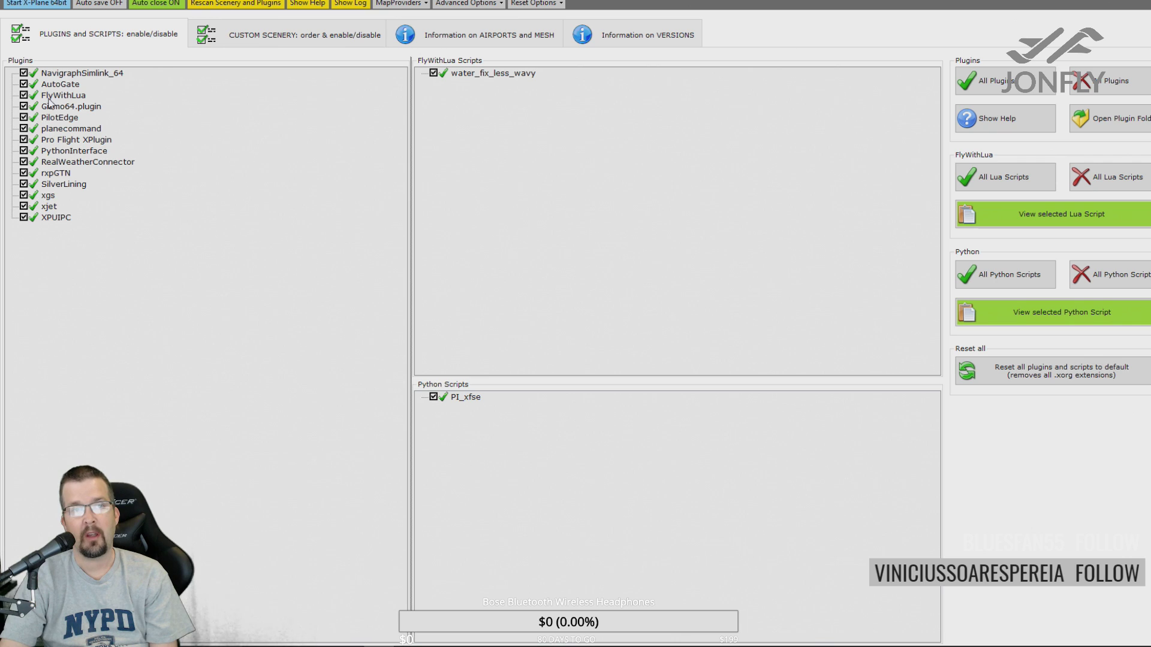
- Show the custom scenery order, expand Airports, and inspect the region folders under Airports (sorted)
{"action": "left_click", "coordinate": [304, 44]}
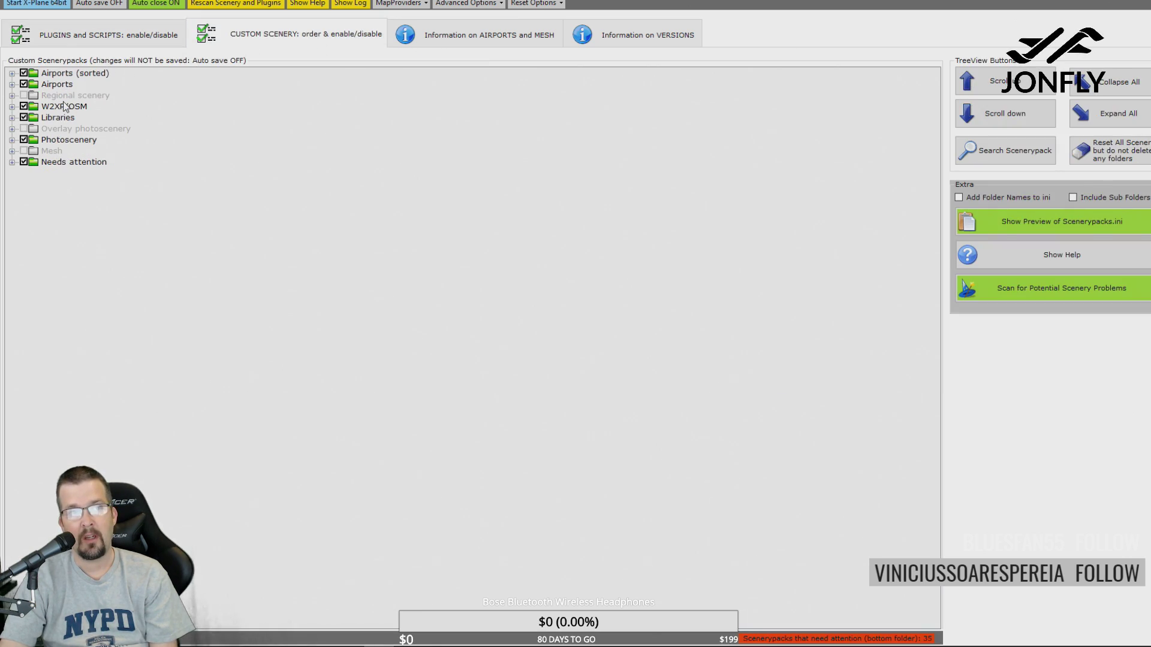
{"action": "left_click", "coordinate": [12, 85]}
{"action": "left_click", "coordinate": [12, 73]}
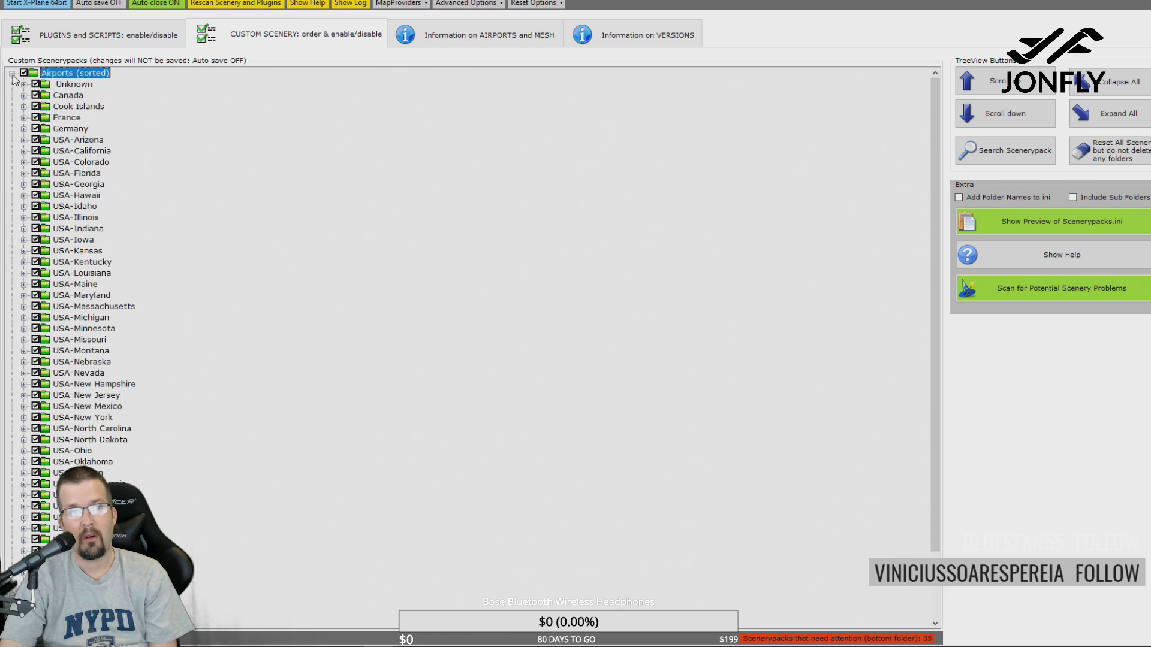
{"action": "left_click", "coordinate": [12, 73]}
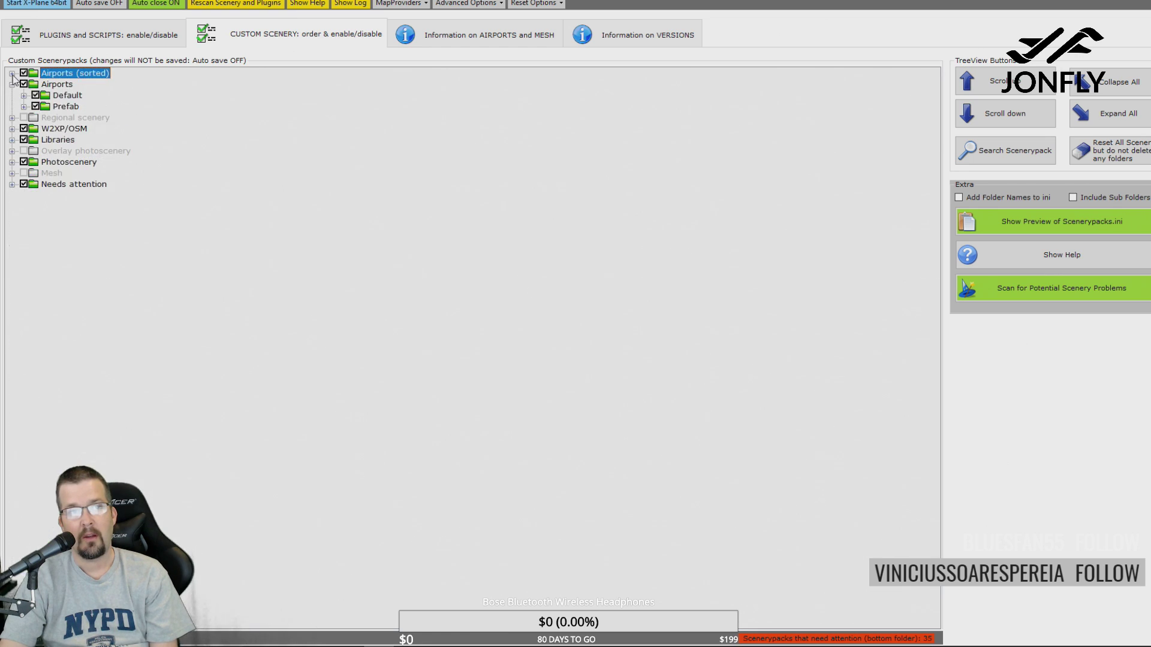
- Inspect the installed scenery libraries in the General folder under Libraries, and collapse Libraries again
{"action": "left_click", "coordinate": [12, 140]}
{"action": "left_click", "coordinate": [24, 151]}
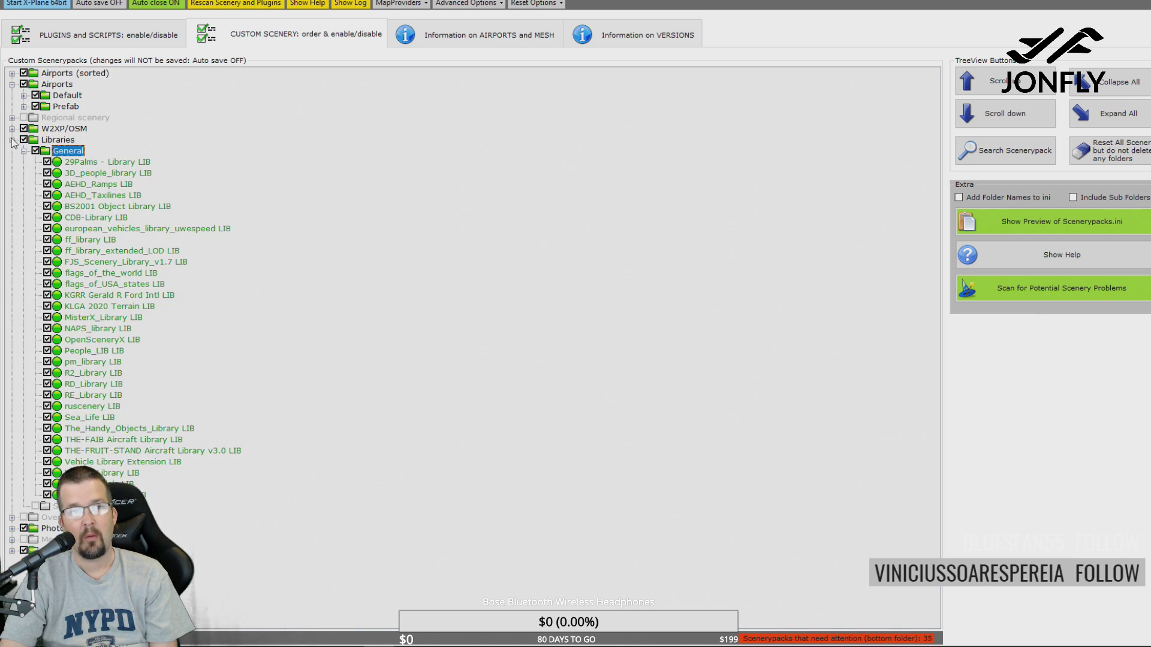
{"action": "left_click", "coordinate": [12, 140]}
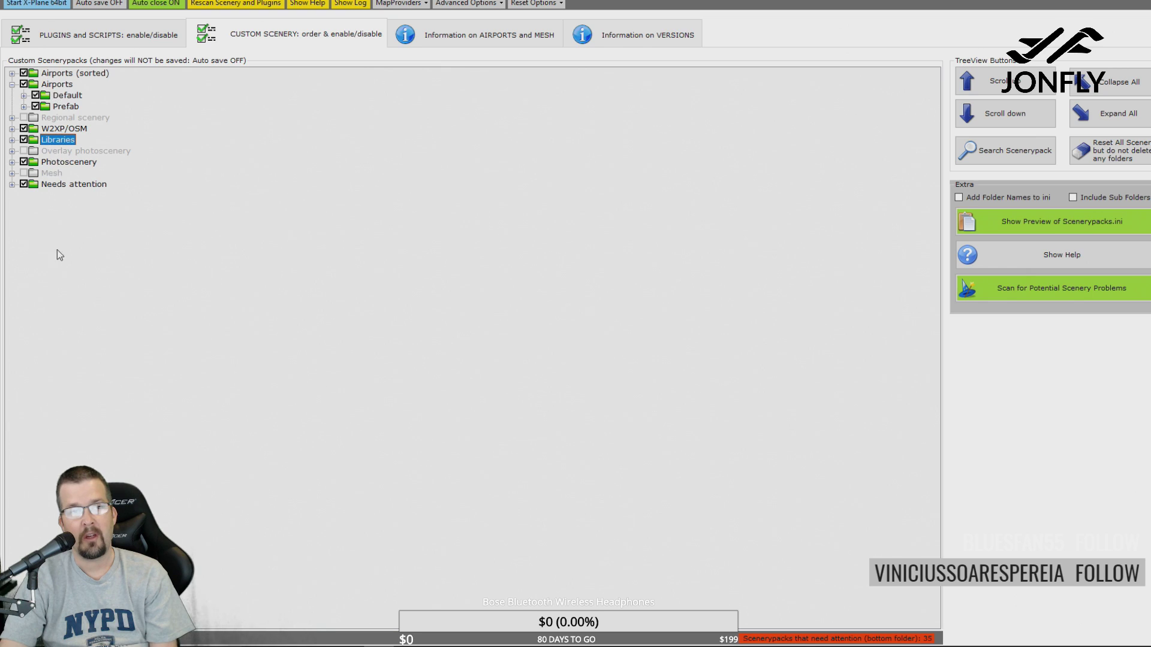
- Inspect the Unsolved scenery packs under Needs attention, and collapse that folder again
{"action": "left_click", "coordinate": [12, 185]}
{"action": "left_click", "coordinate": [24, 196]}
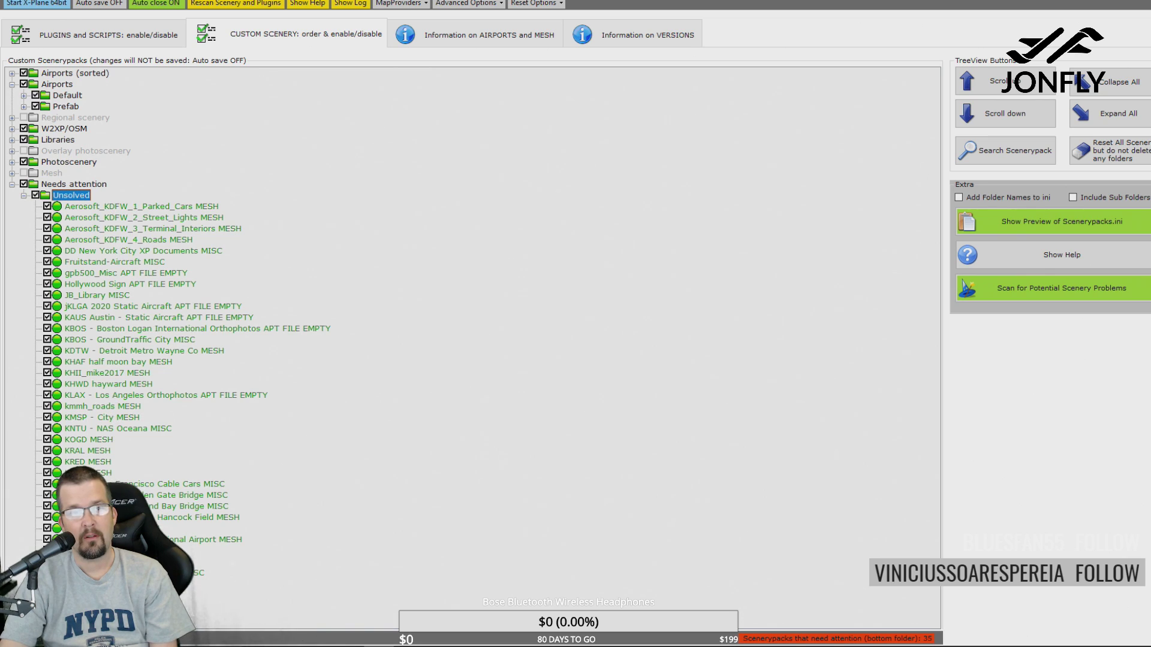
{"action": "left_click", "coordinate": [12, 185]}
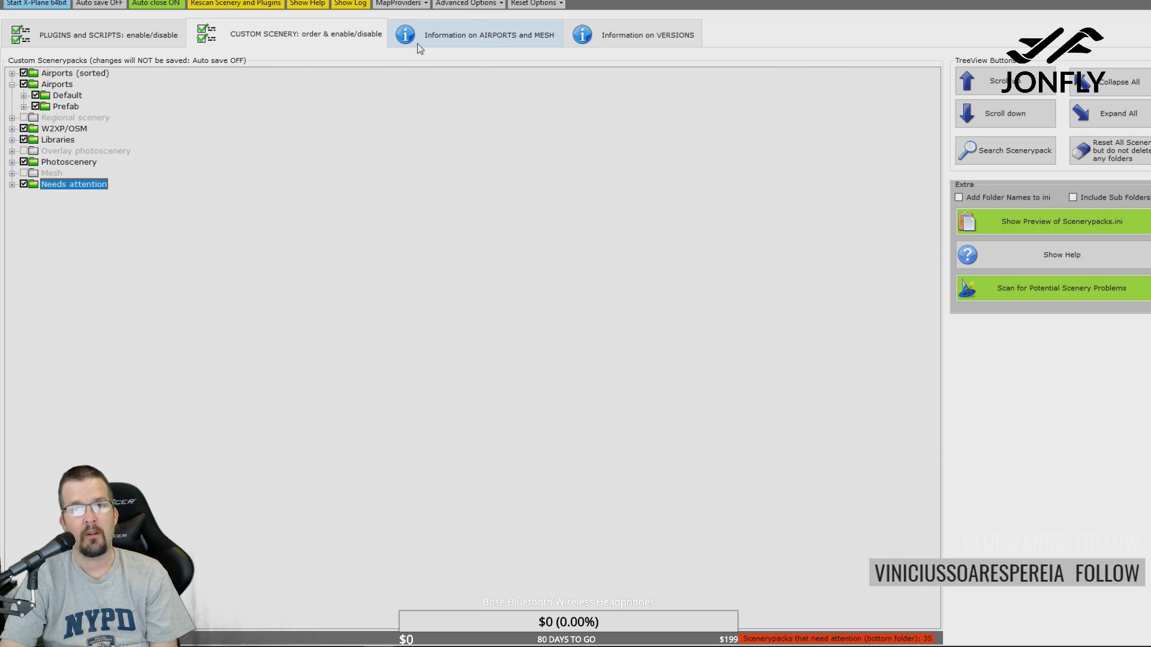
- Read the airport data from file for the enabled scenery packs and browse the resulting airport list
{"action": "left_click", "coordinate": [451, 37]}
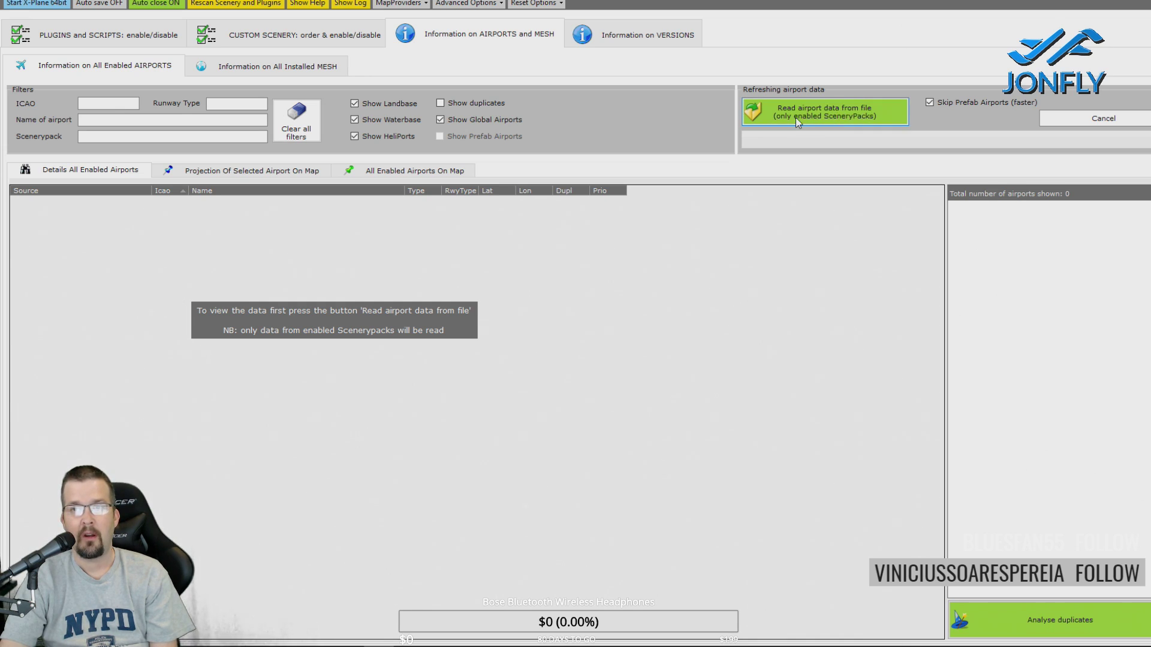
{"action": "left_click", "coordinate": [847, 120]}
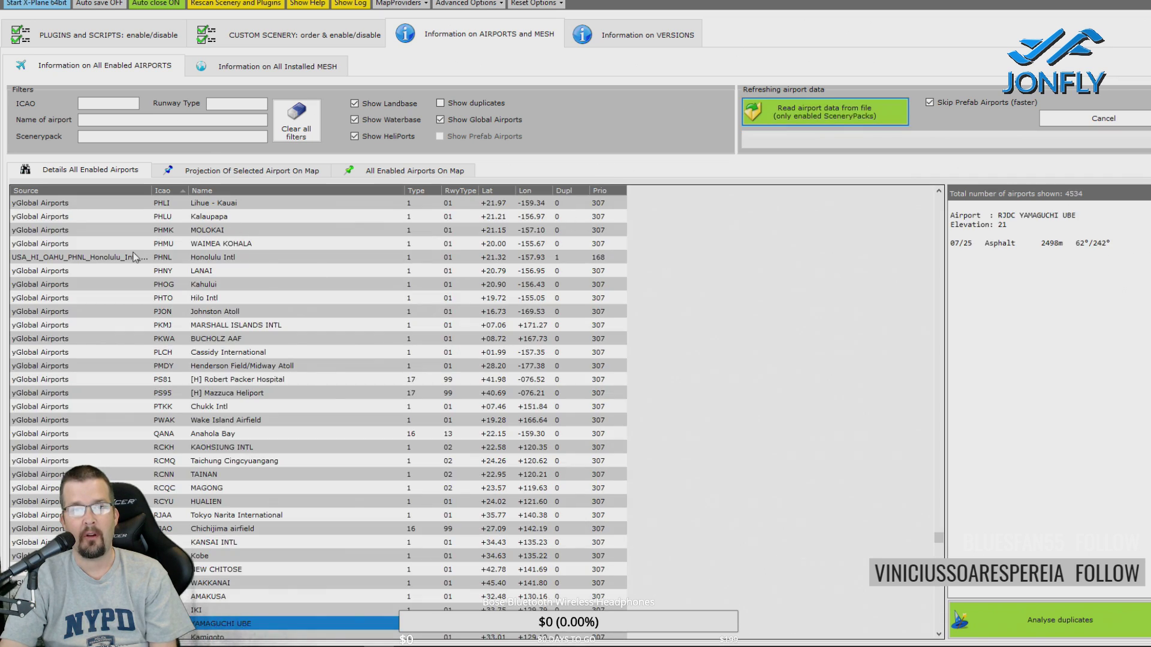
{"action": "scroll", "coordinate": [674, 336], "scroll_direction": "down", "scroll_amount": 4}
{"action": "scroll", "coordinate": [672, 348], "scroll_direction": "down", "scroll_amount": 5}
{"action": "scroll", "coordinate": [671, 349], "scroll_direction": "up", "scroll_amount": 10}
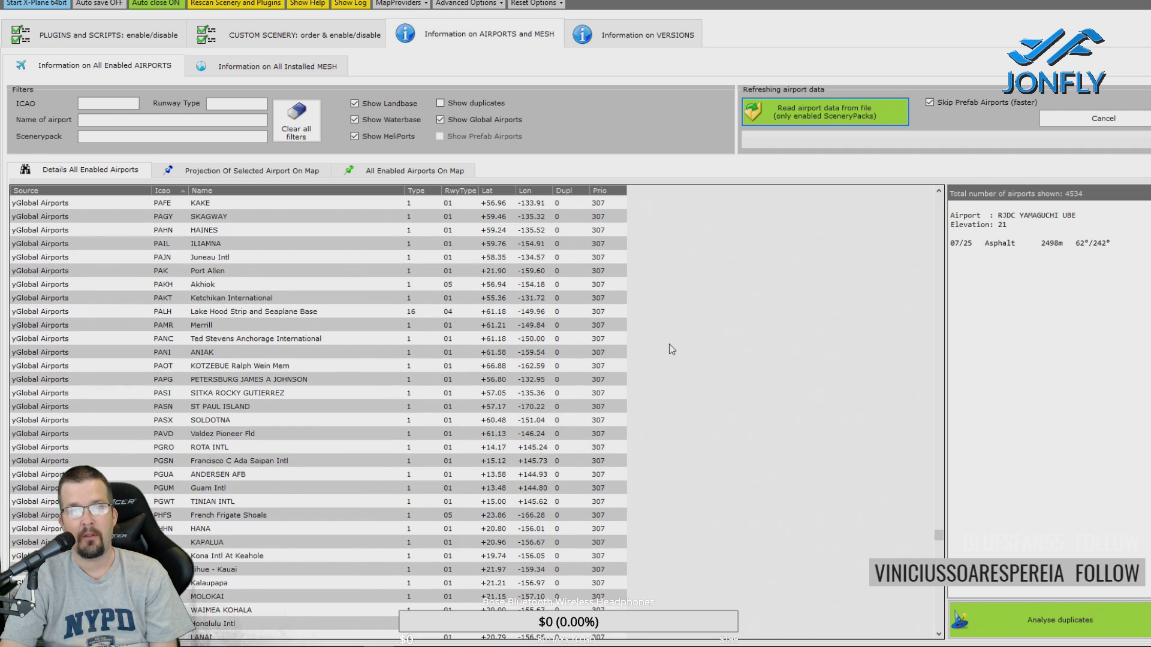
{"action": "scroll", "coordinate": [670, 345], "scroll_direction": "up", "scroll_amount": 10}
{"action": "scroll", "coordinate": [669, 344], "scroll_direction": "down", "scroll_amount": 1}
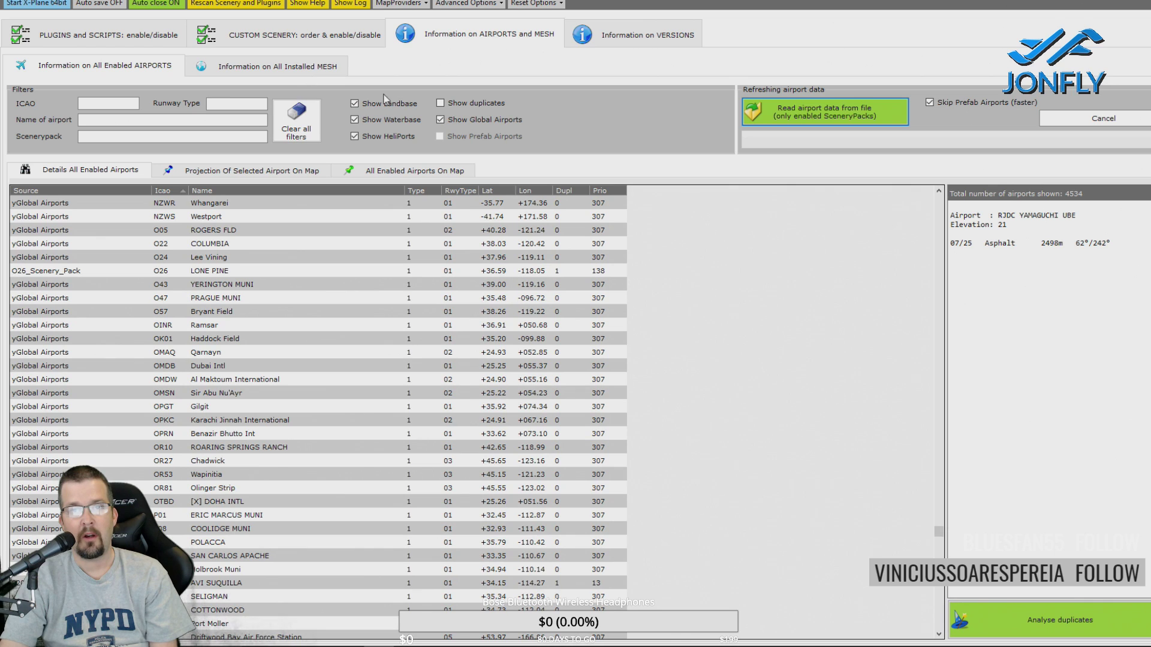
- Display all enabled airports on the map, focused on the United States
{"action": "left_click", "coordinate": [384, 172]}
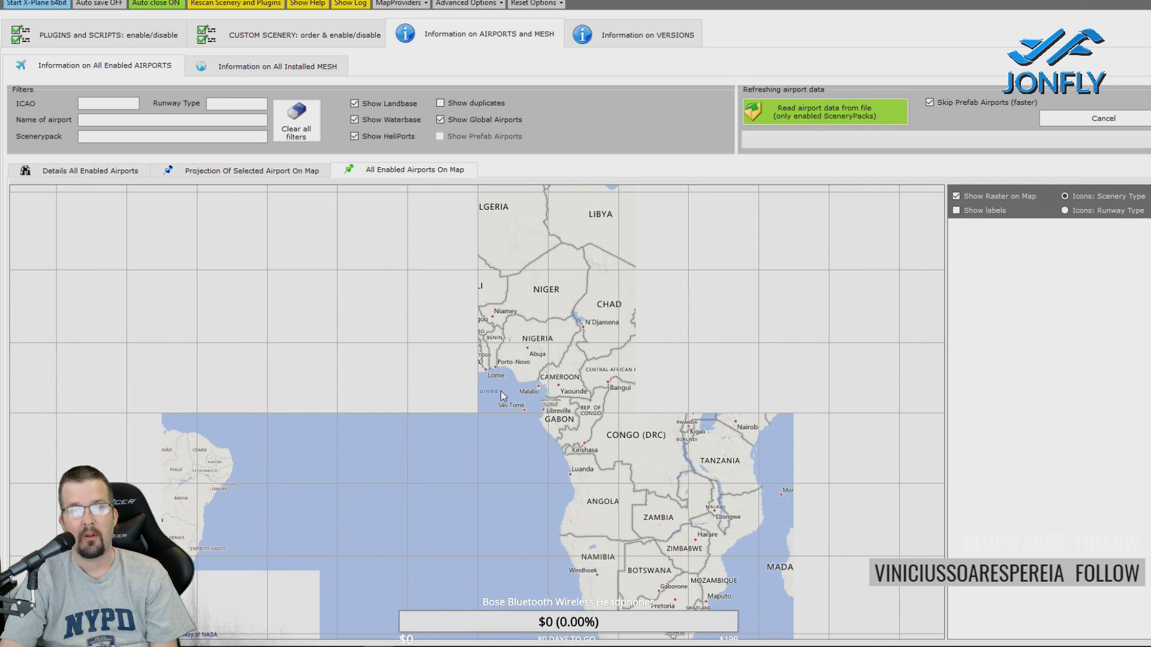
{"action": "scroll", "coordinate": [173, 444], "scroll_direction": "up", "scroll_amount": 2}
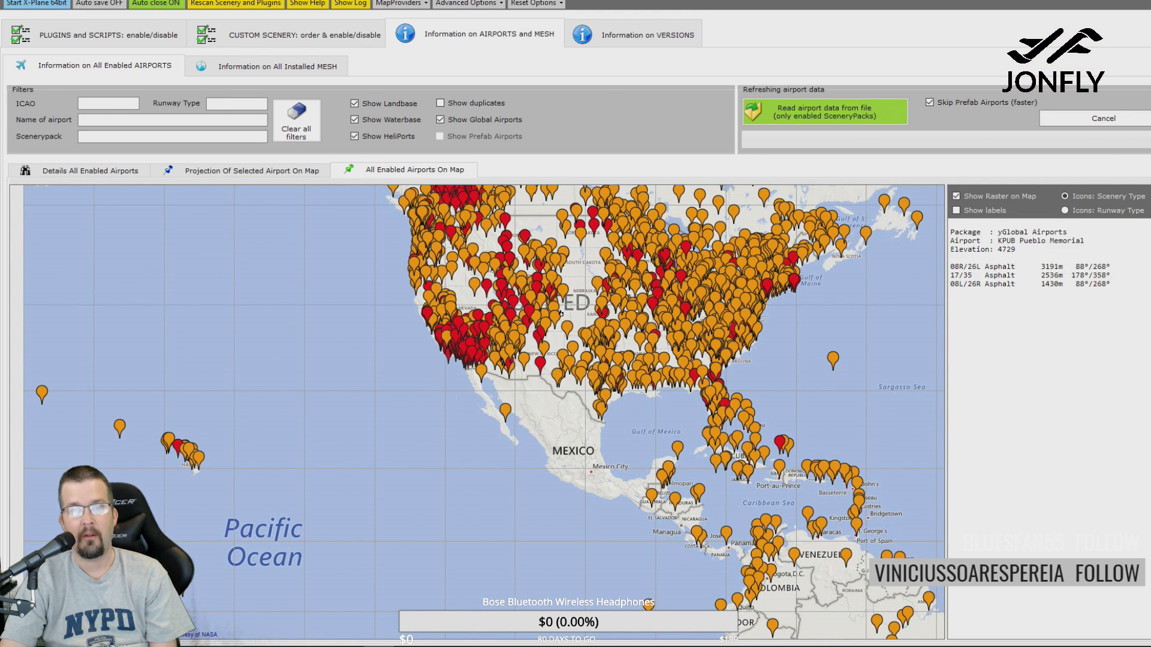
{"action": "left_click_drag", "start_coordinate": [528, 304], "coordinate": [394, 373]}
{"action": "scroll", "coordinate": [493, 371], "scroll_direction": "up", "scroll_amount": 2}
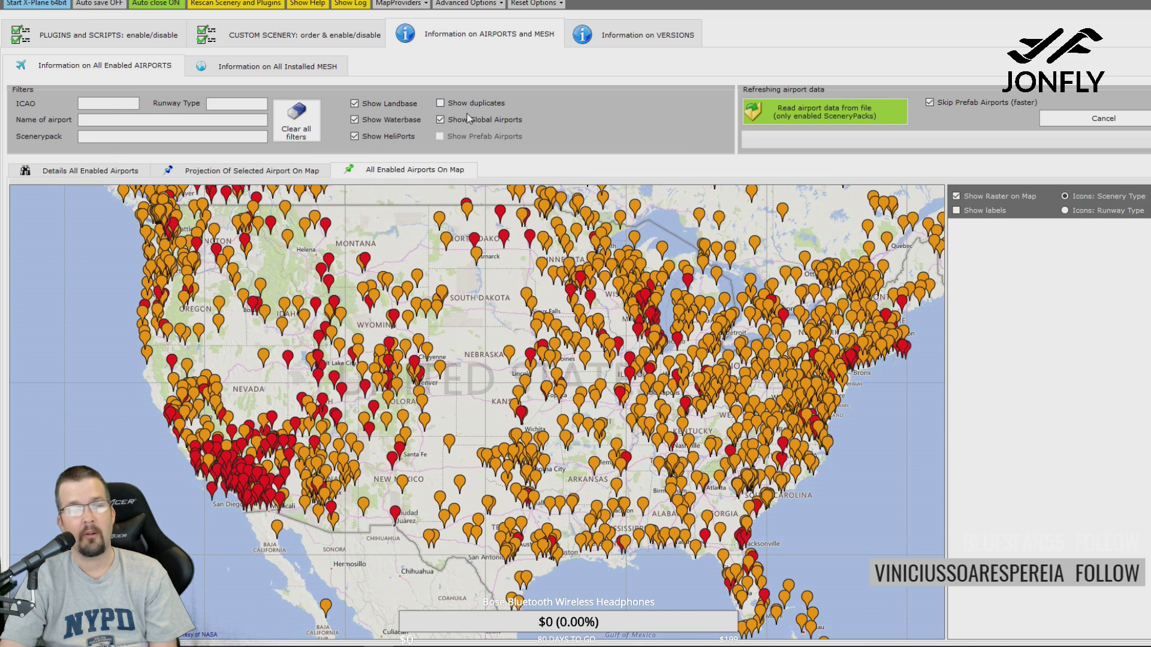
- Hide the Global Airports and examine the remaining custom airports across the United States on the map
{"action": "left_click", "coordinate": [440, 120]}
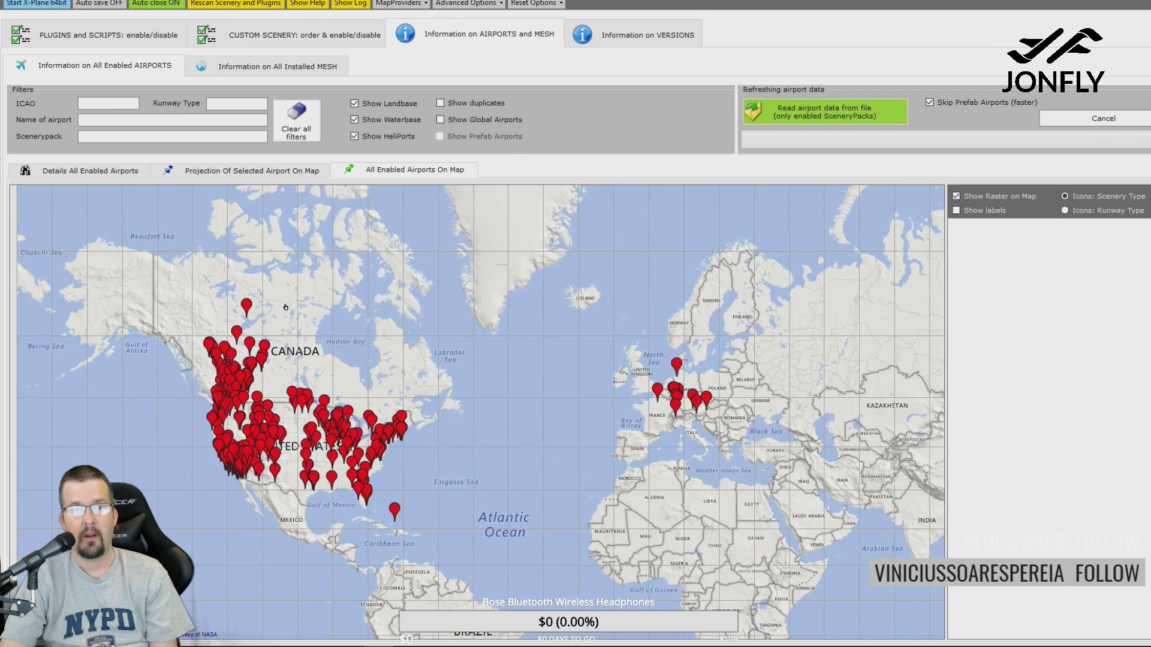
{"action": "scroll", "coordinate": [286, 307], "scroll_direction": "up", "scroll_amount": 1}
{"action": "left_click_drag", "start_coordinate": [496, 383], "coordinate": [648, 273]}
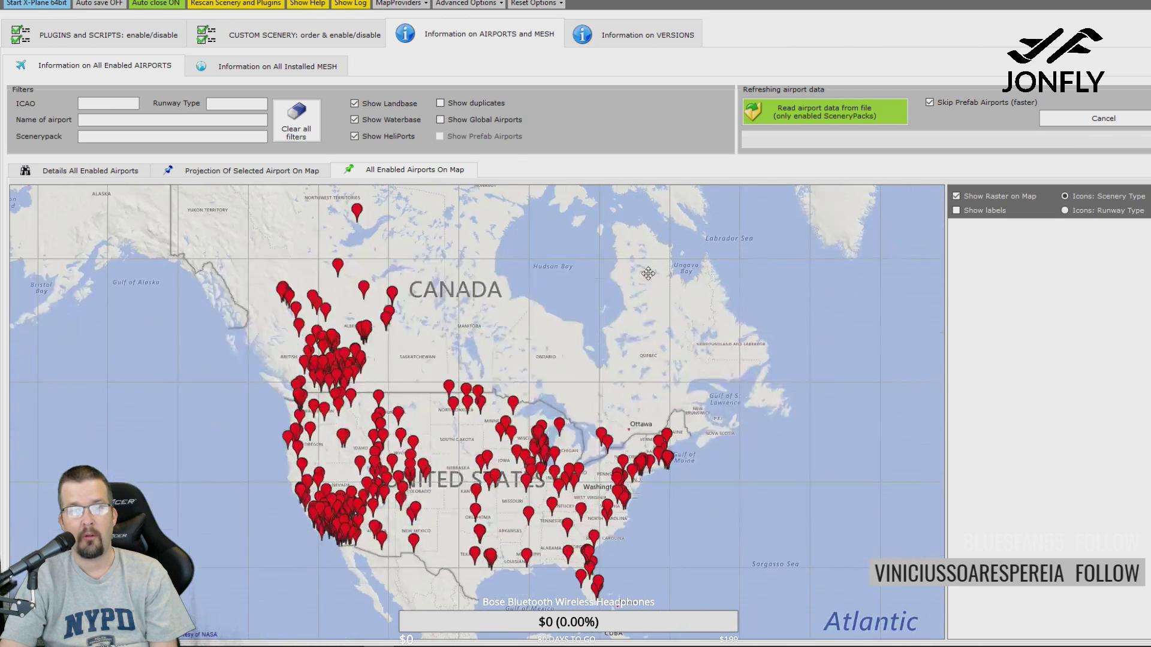
{"action": "scroll", "coordinate": [520, 479], "scroll_direction": "up", "scroll_amount": 1}
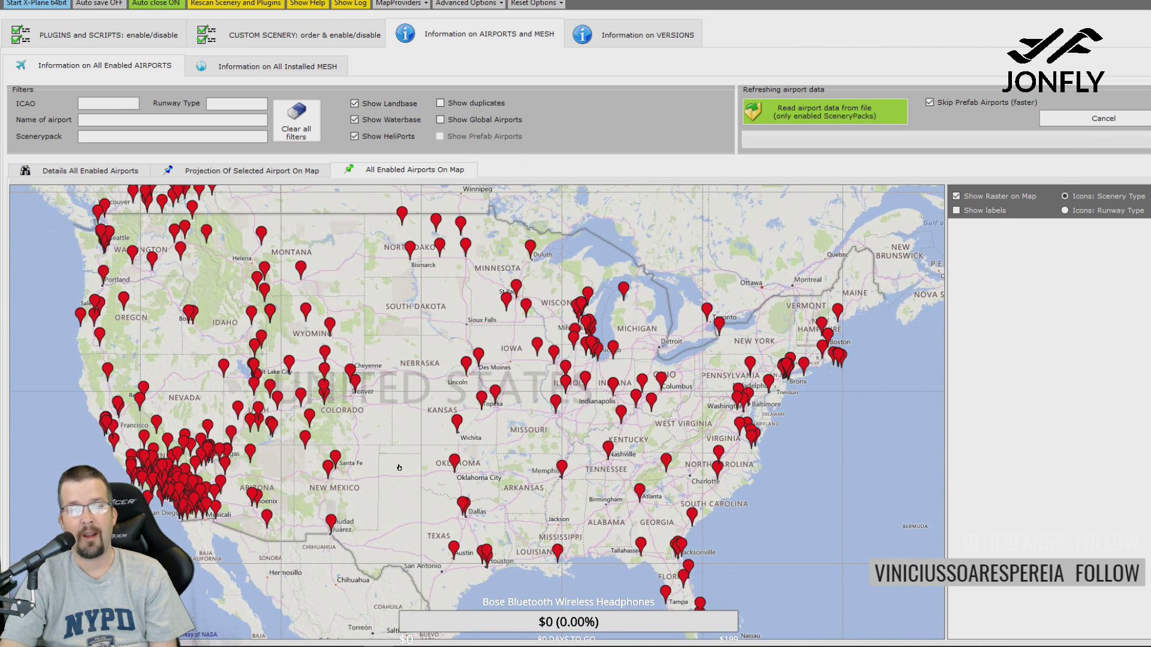
{"action": "left_click_drag", "start_coordinate": [444, 428], "coordinate": [528, 440]}
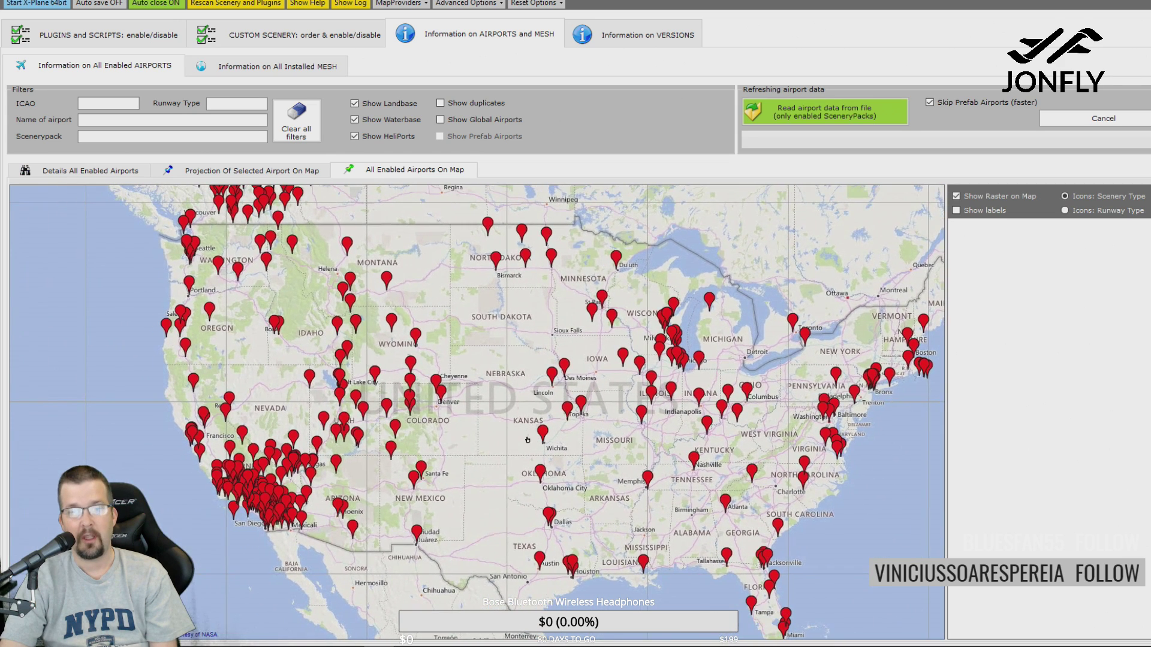
{"action": "mouse_move", "coordinate": [267, 457]}
{"action": "scroll", "coordinate": [264, 465], "scroll_direction": "down", "scroll_amount": 1}
{"action": "scroll", "coordinate": [473, 488], "scroll_direction": "up", "scroll_amount": 2}
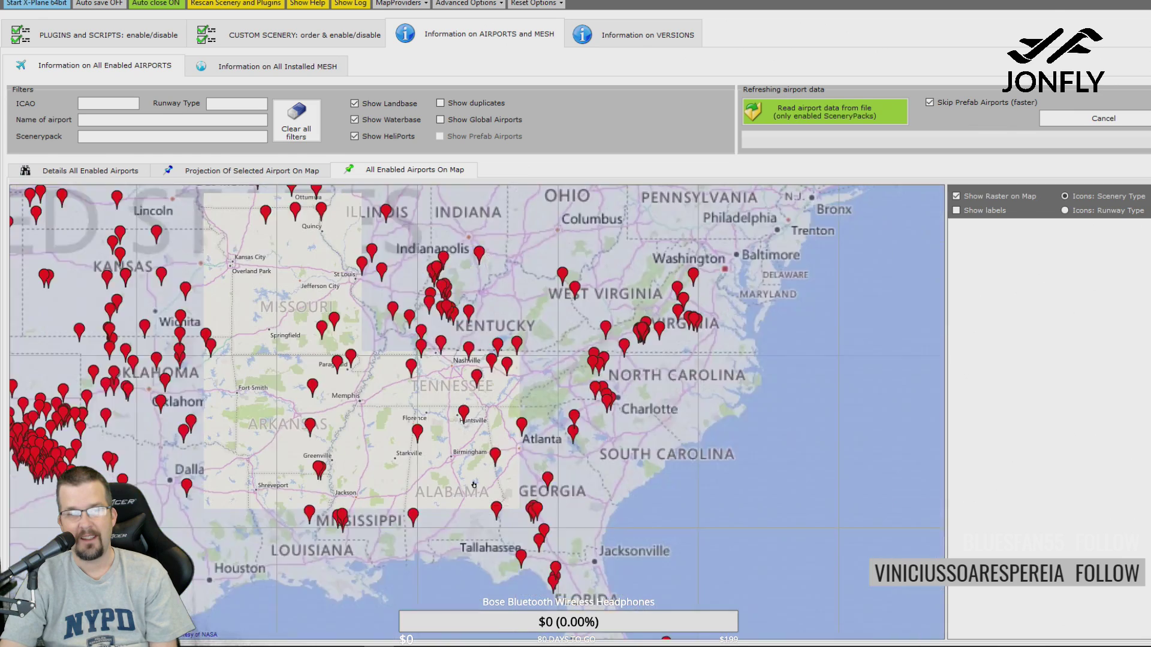
{"action": "scroll", "coordinate": [474, 485], "scroll_direction": "down", "scroll_amount": 2}
{"action": "scroll", "coordinate": [473, 484], "scroll_direction": "up", "scroll_amount": 1}
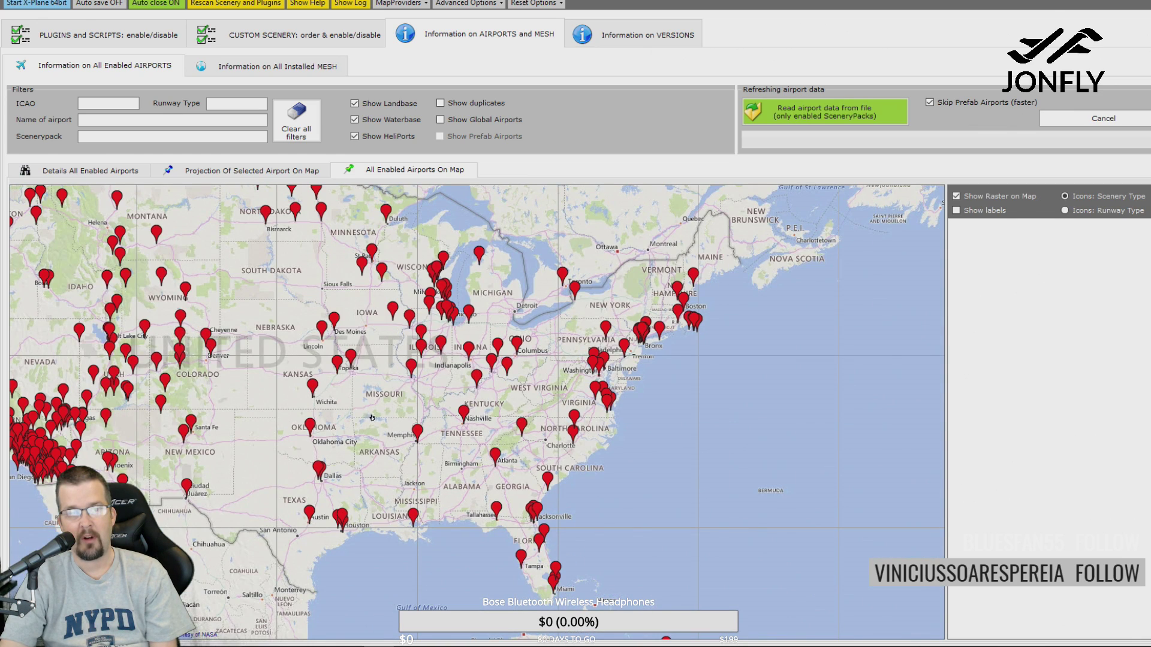
{"action": "left_click_drag", "start_coordinate": [378, 413], "coordinate": [564, 441]}
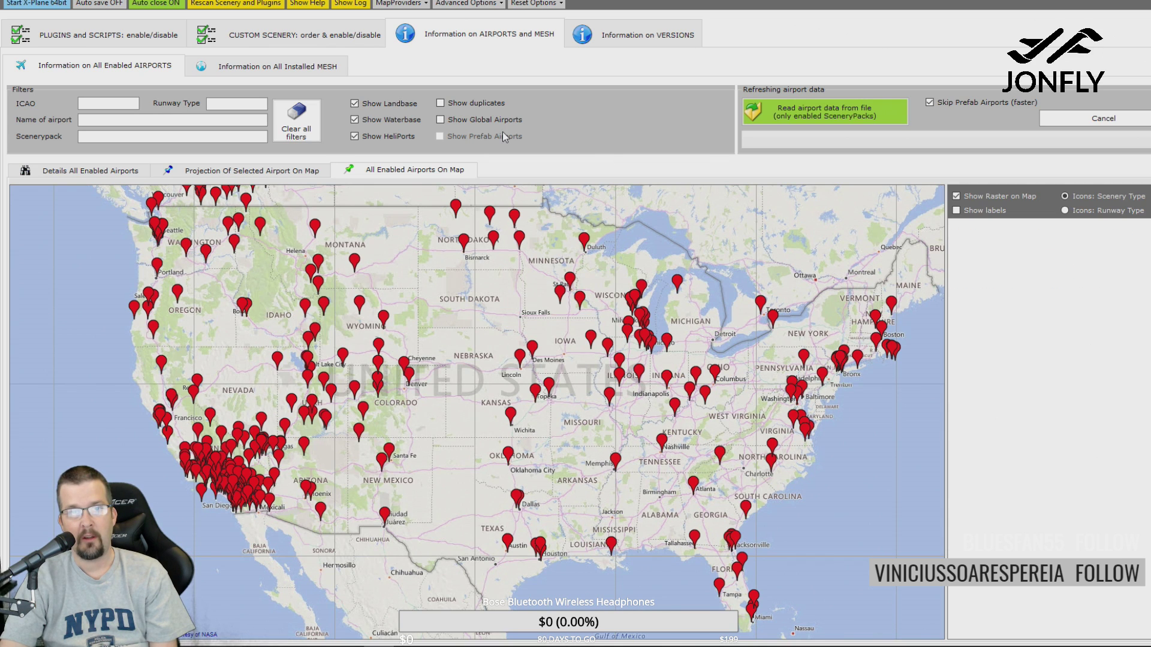
- Bring the Global Airports back onto the map for comparison, and hide them again
{"action": "left_click", "coordinate": [441, 121]}
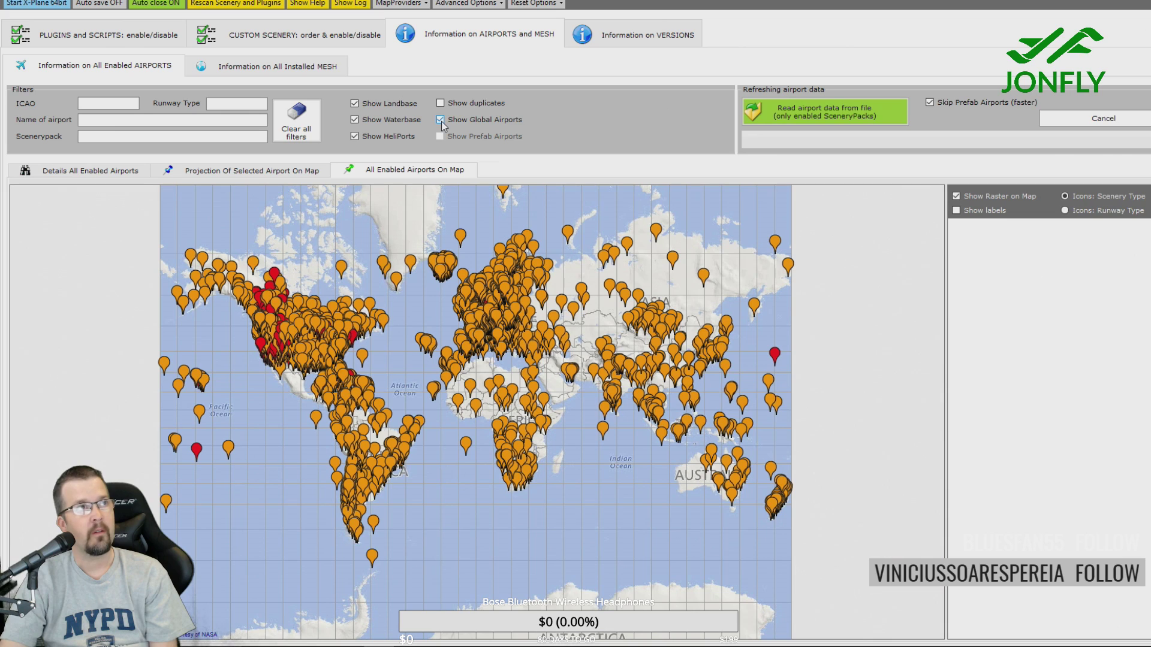
{"action": "left_click", "coordinate": [441, 121]}
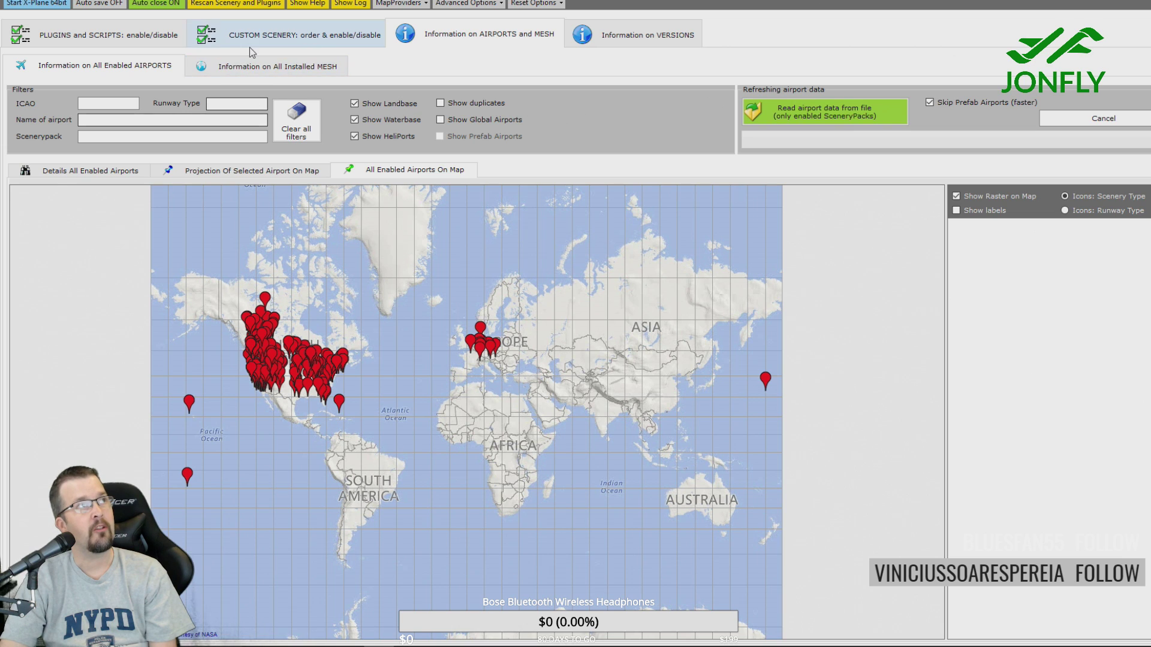
- Show the installed mesh information and display the Photoscenery tile coverage on the map
{"action": "left_click", "coordinate": [306, 71]}
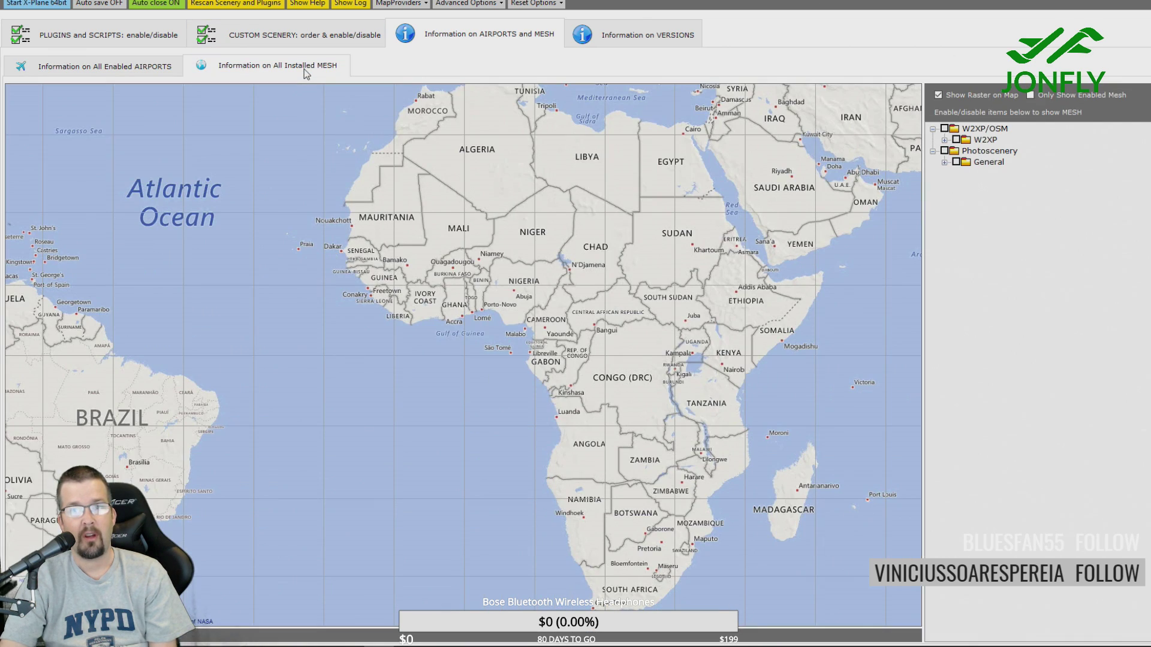
{"action": "left_click", "coordinate": [945, 153]}
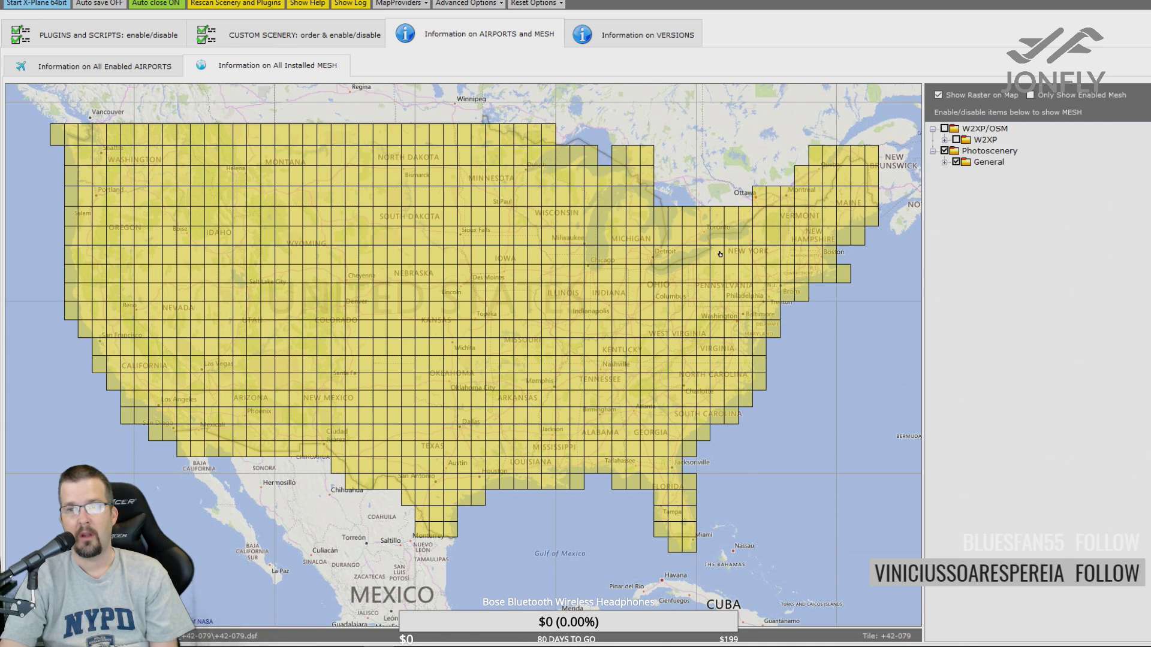
{"action": "scroll", "coordinate": [720, 254], "scroll_direction": "down", "scroll_amount": 2}
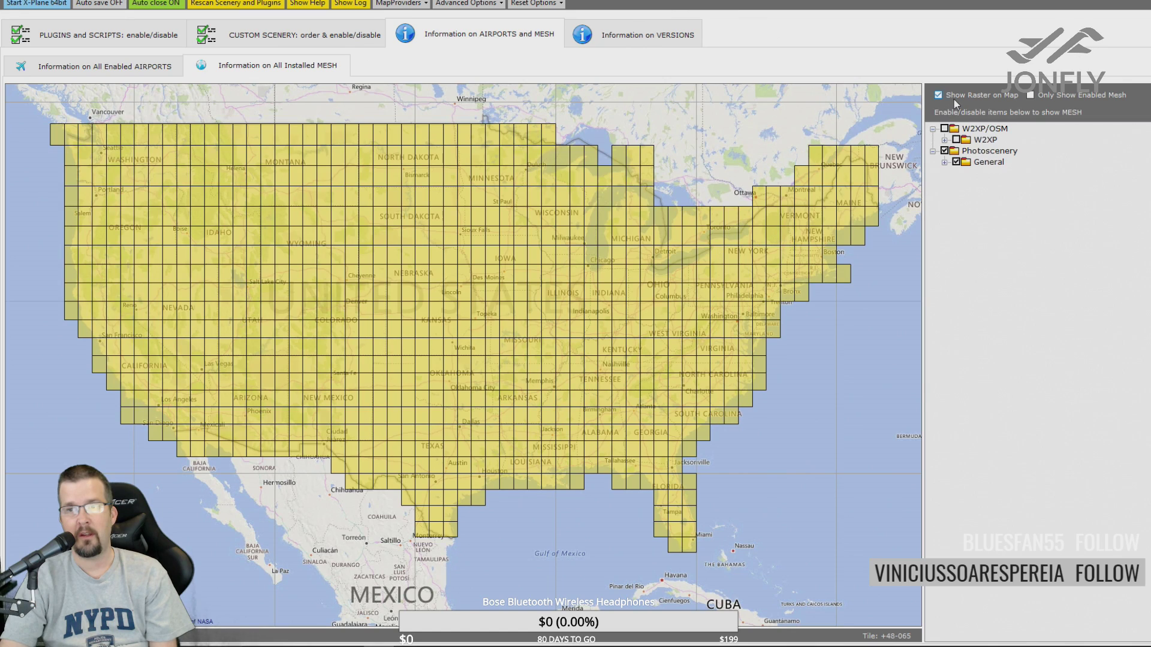
- Replace the Photoscenery coverage on the mesh map with the W2XP/OSM tiles and examine their extent
{"action": "left_click", "coordinate": [945, 151]}
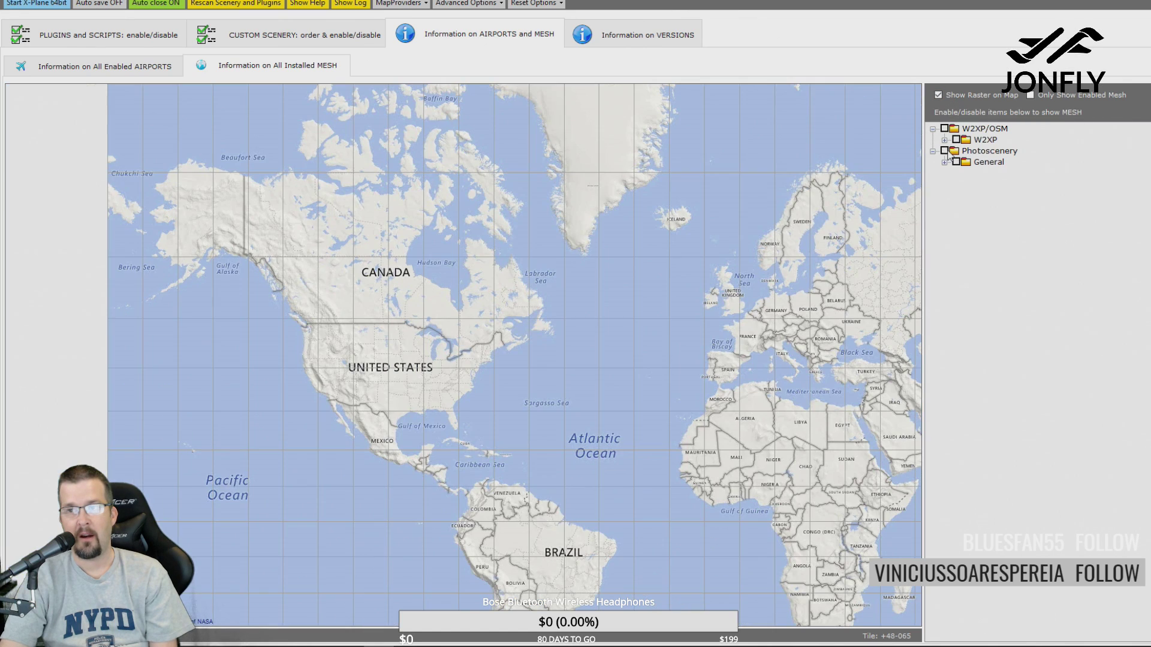
{"action": "left_click", "coordinate": [944, 129]}
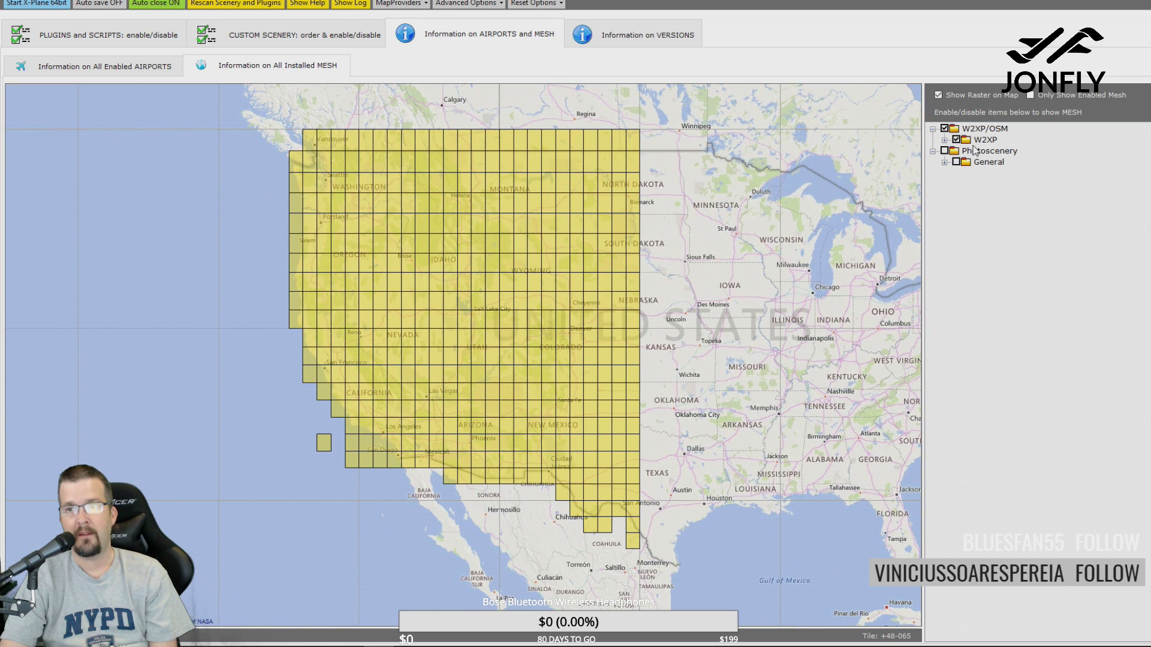
{"action": "left_click_drag", "start_coordinate": [817, 281], "coordinate": [577, 239]}
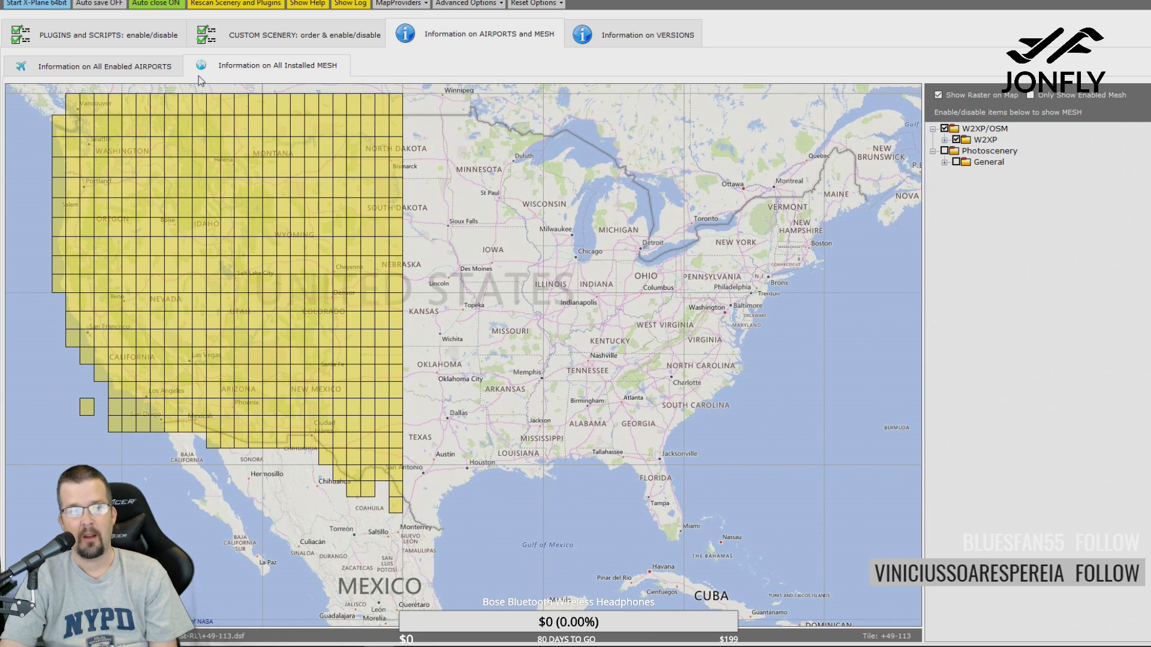
{"action": "left_click_drag", "start_coordinate": [452, 148], "coordinate": [456, 184]}
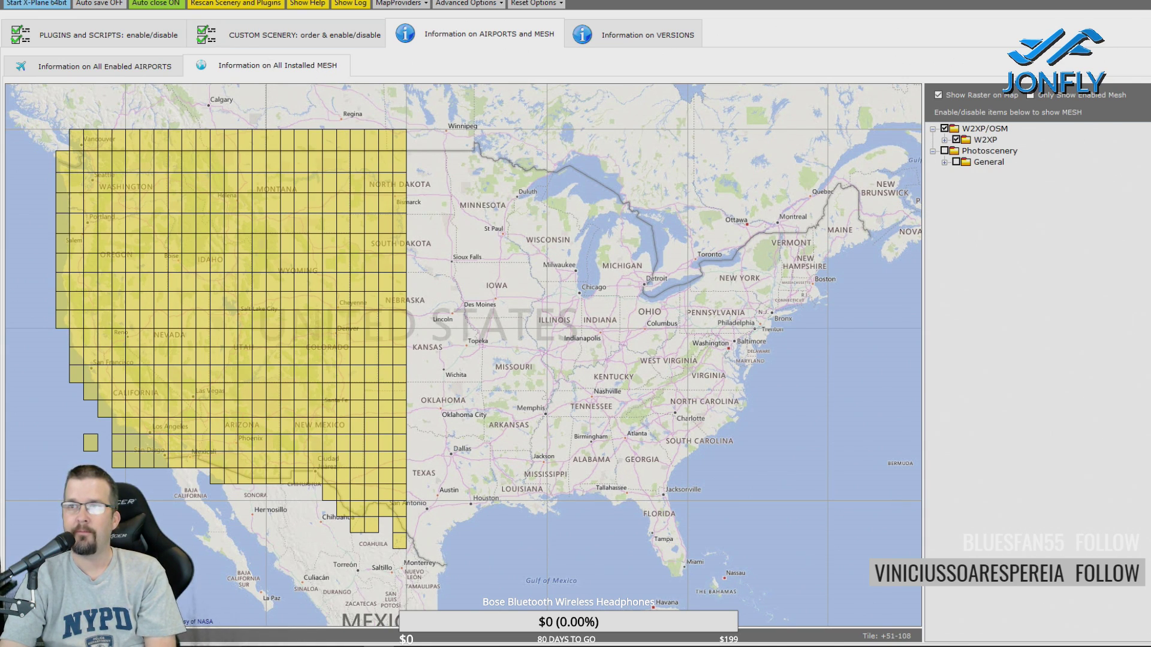
- Close xOrganizer and the File Explorer window showing its folder
{"action": "key", "text": "alt+F4"}
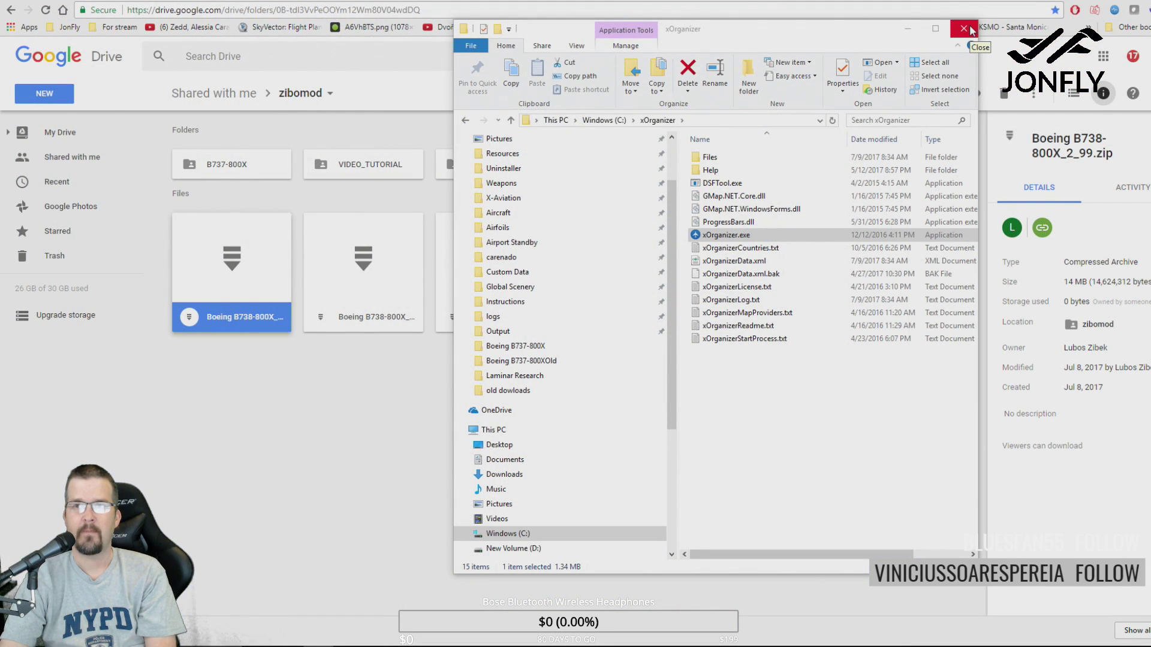
{"action": "left_click", "coordinate": [965, 29]}
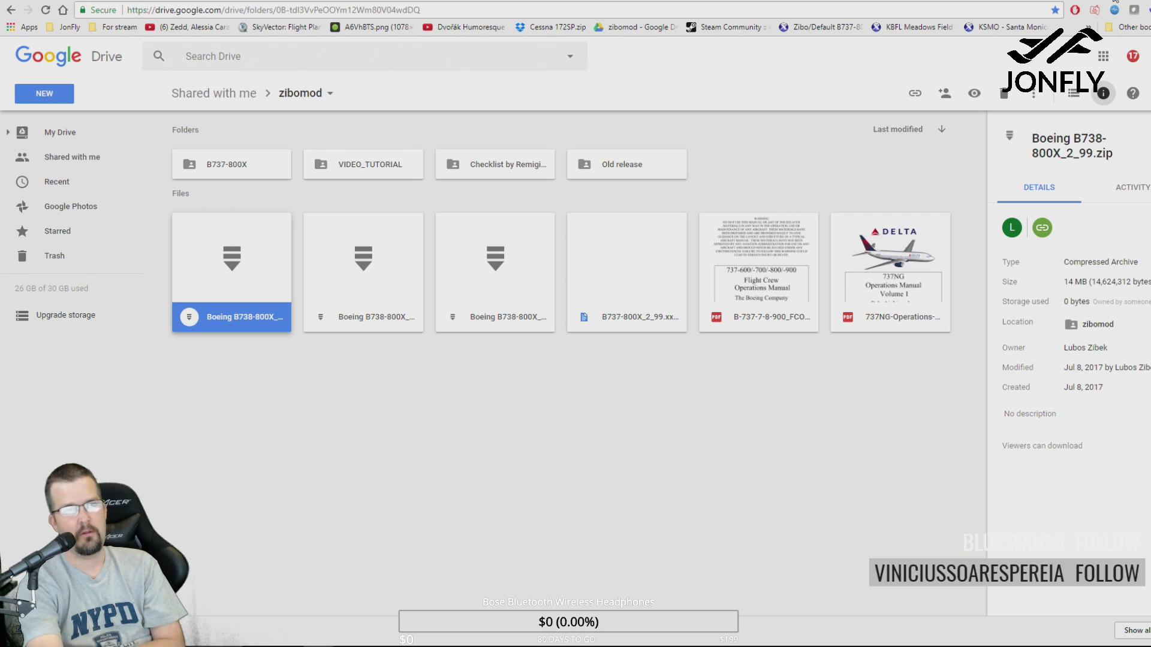